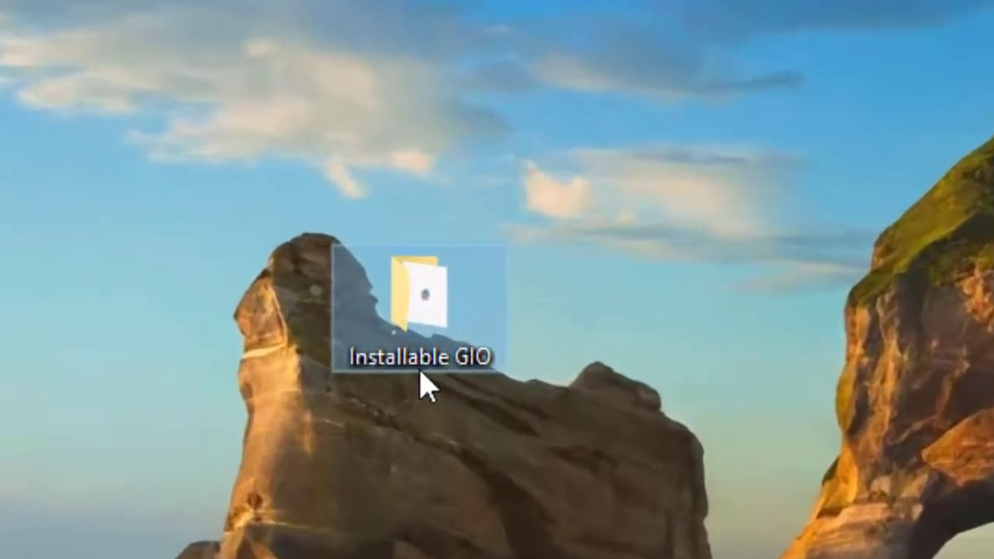
Open the Installable GIO folder on the desktop and launch the INSTALL_GIO application
mouse_move(454, 287)
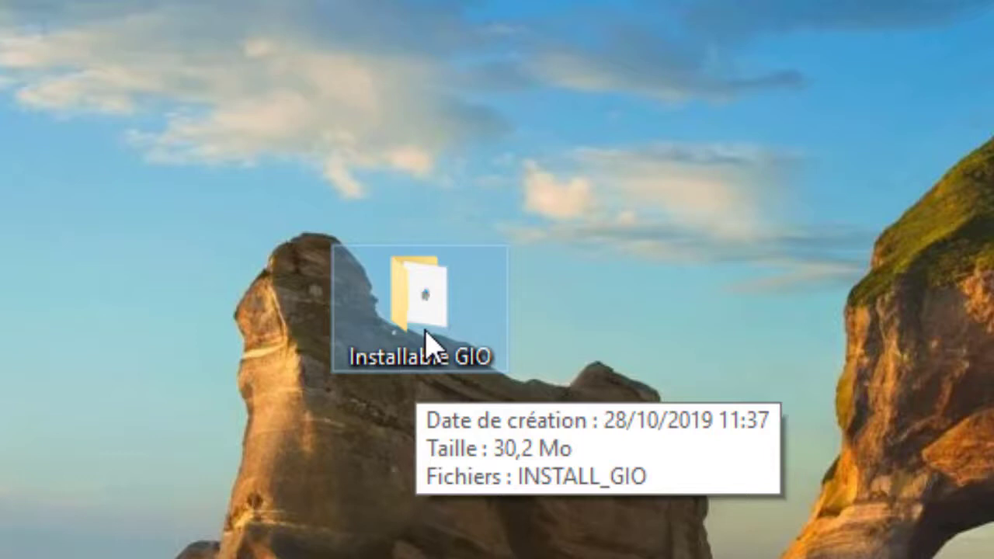
double_click(425, 342)
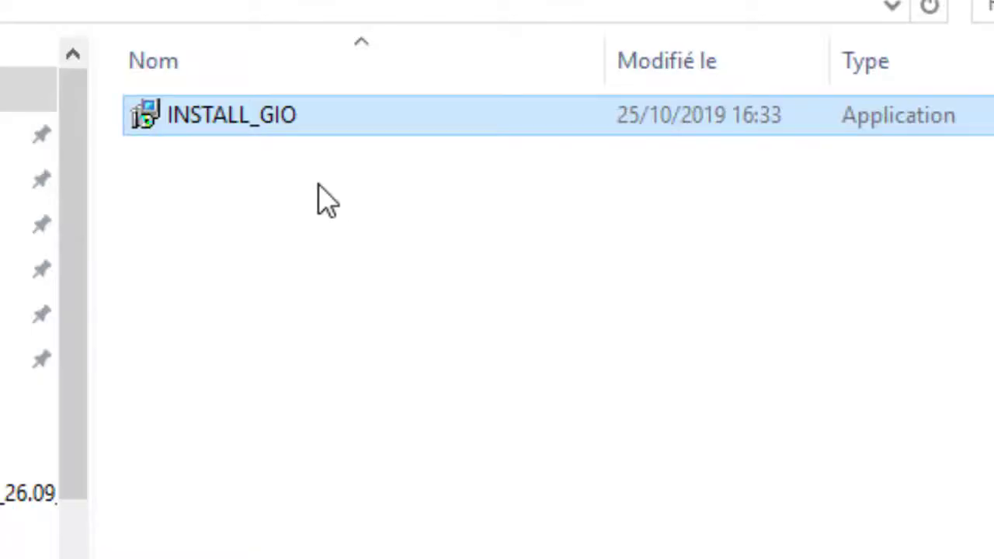
double_click(268, 124)
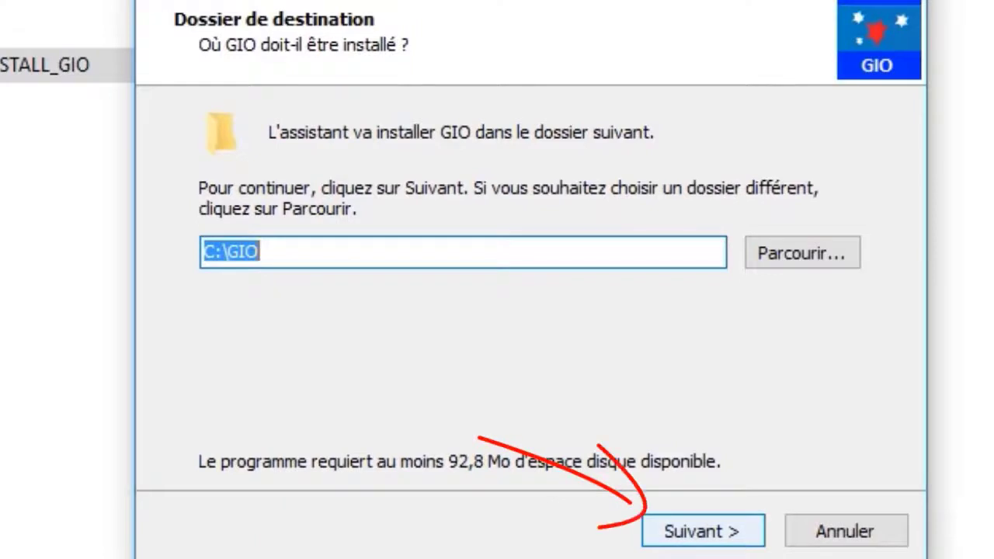
Install GIO in C:\GIO with the PRESENCES Int'l Start menu folder and desktop shortcuts, and finish the setup wizard
key(Return)
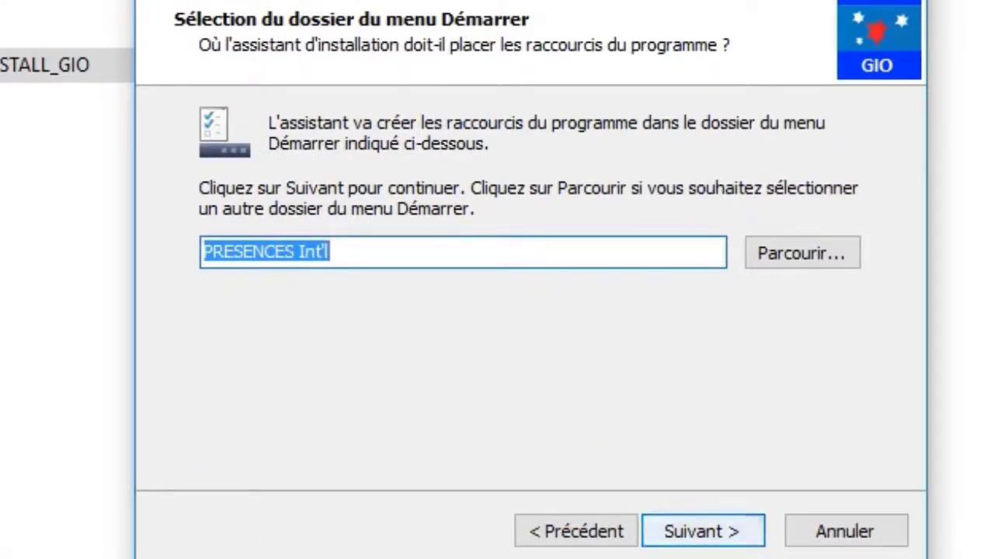
key(Return)
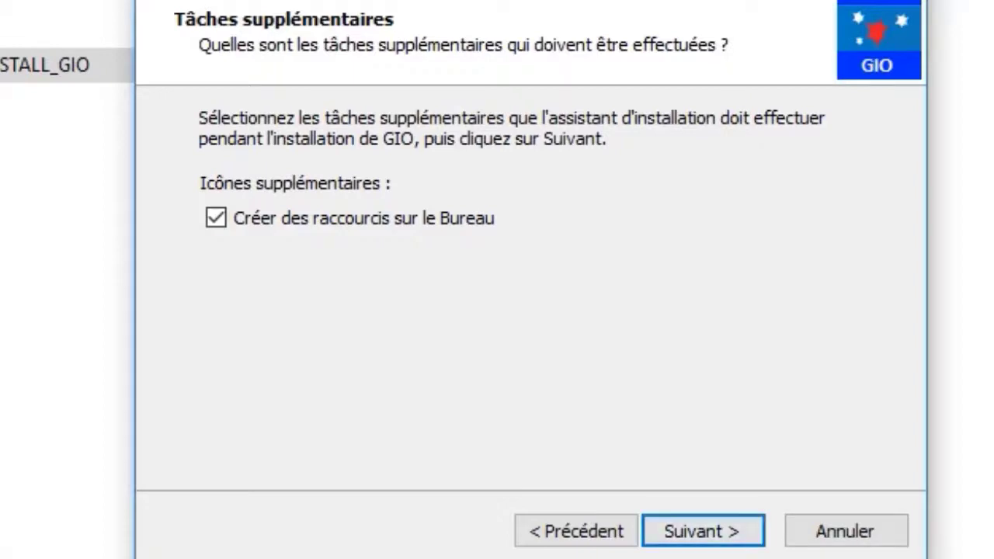
click(216, 219)
click(216, 218)
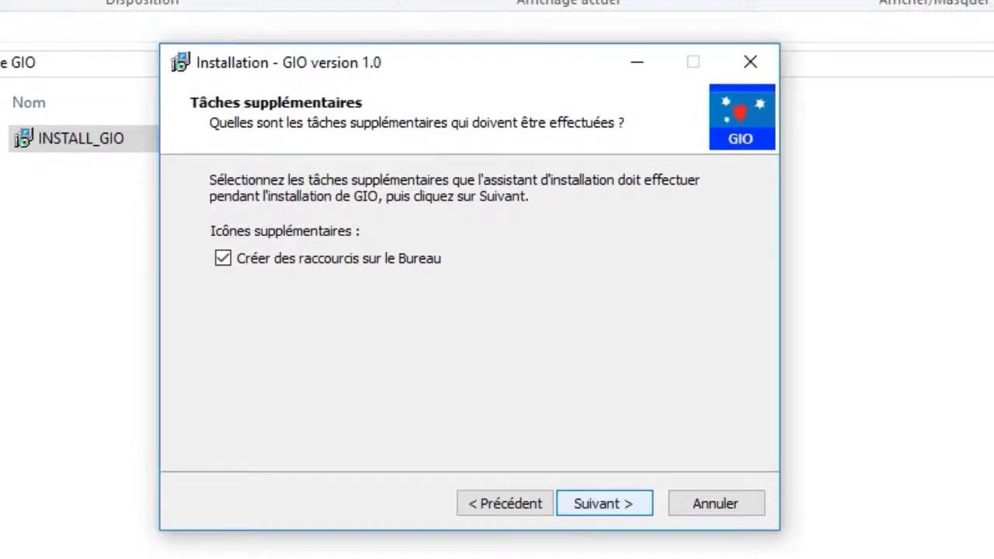
key(Return)
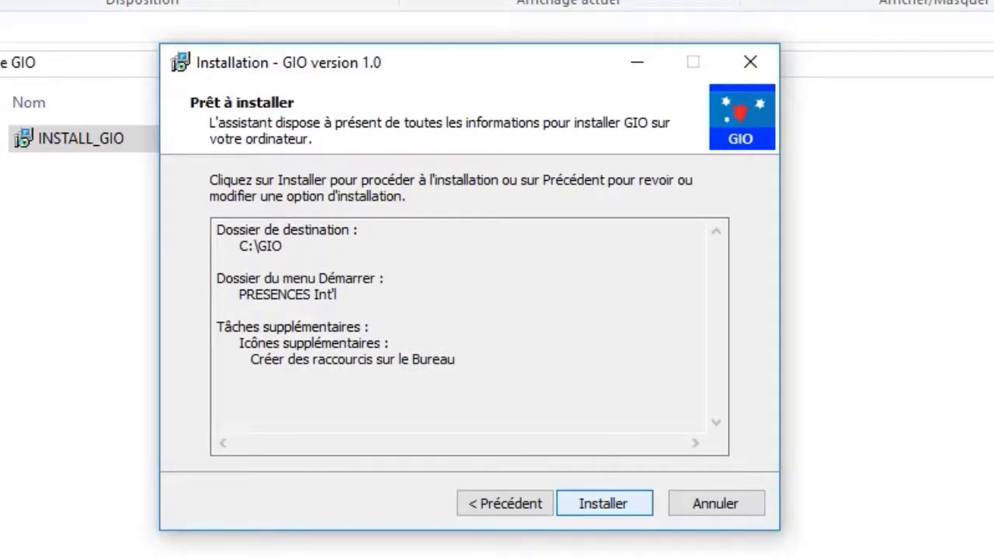
key(Return)
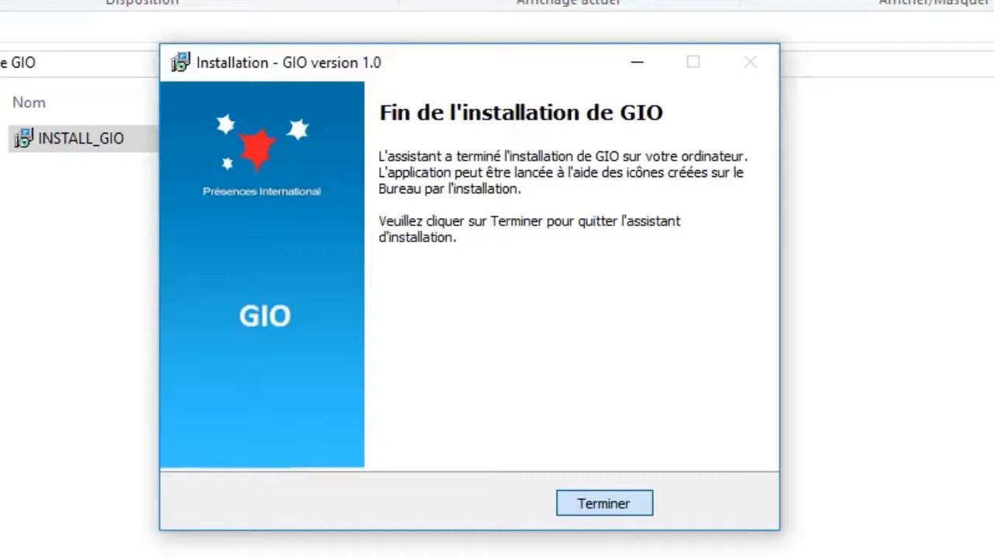
key(Return)
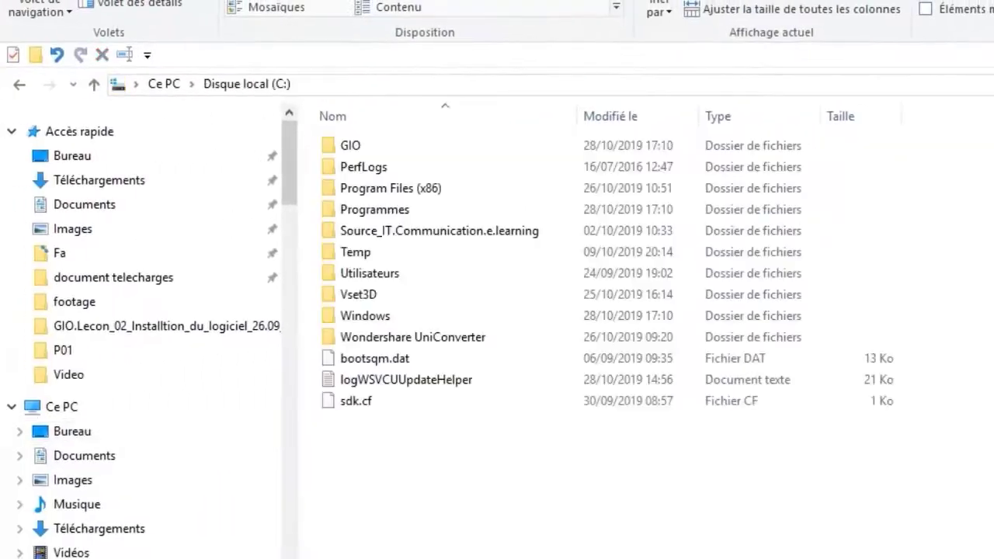
Examine the applications in the GIOEXE subfolder of C:\GIO and return to the GIO folder
double_click(350, 145)
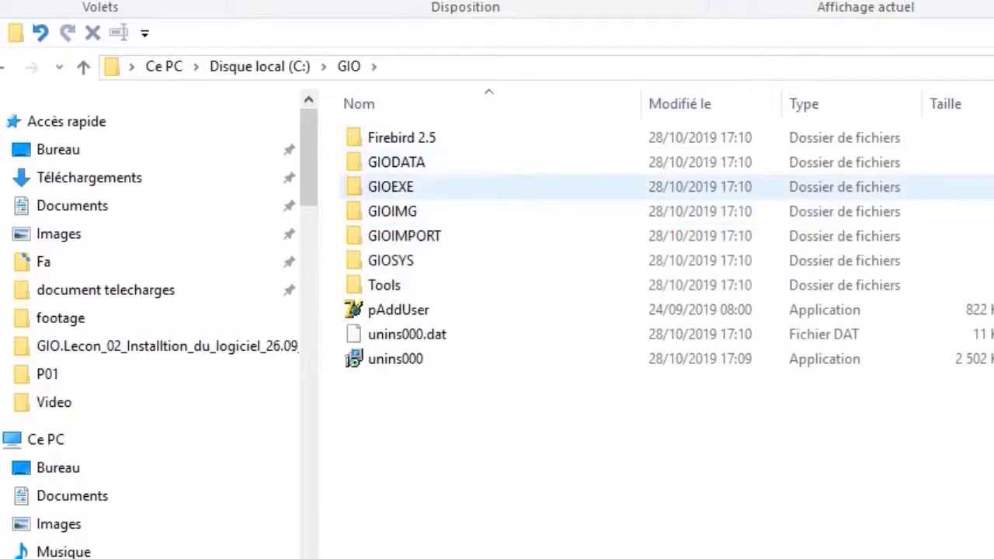
double_click(390, 186)
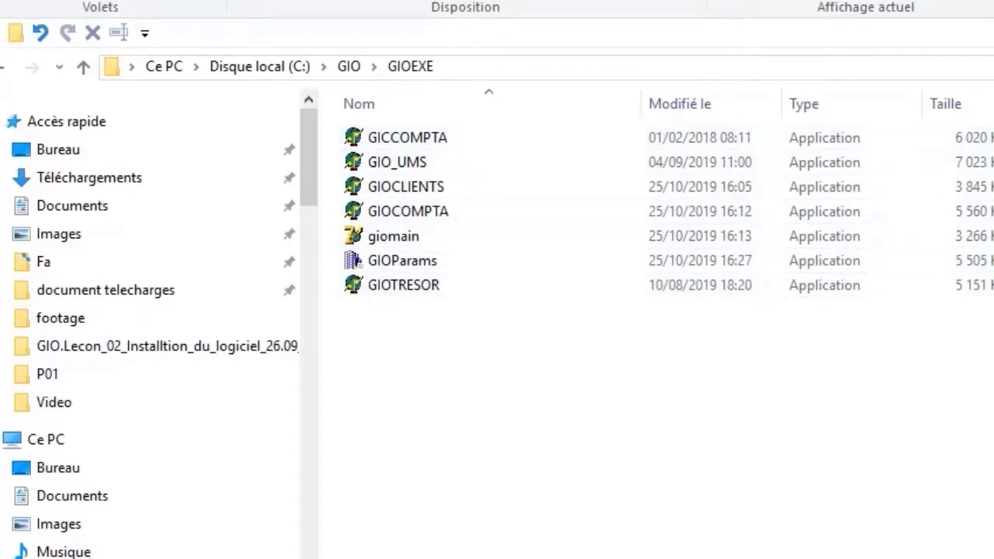
key(alt+Left)
Inspect the database files in GIODATA's Dossier_01 and DOSSIER_02 folders, and return to the GIO folder
double_click(396, 162)
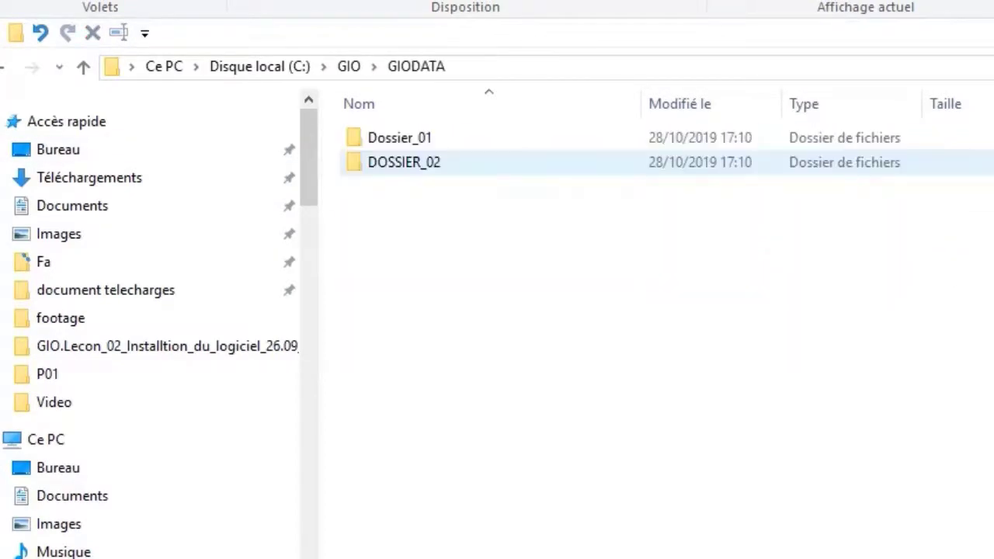
double_click(399, 137)
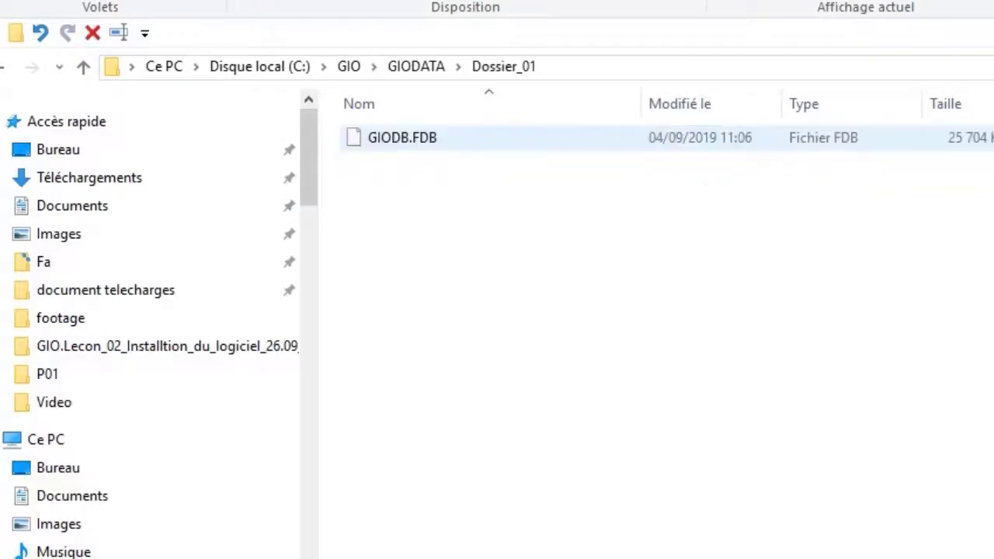
key(alt+Left)
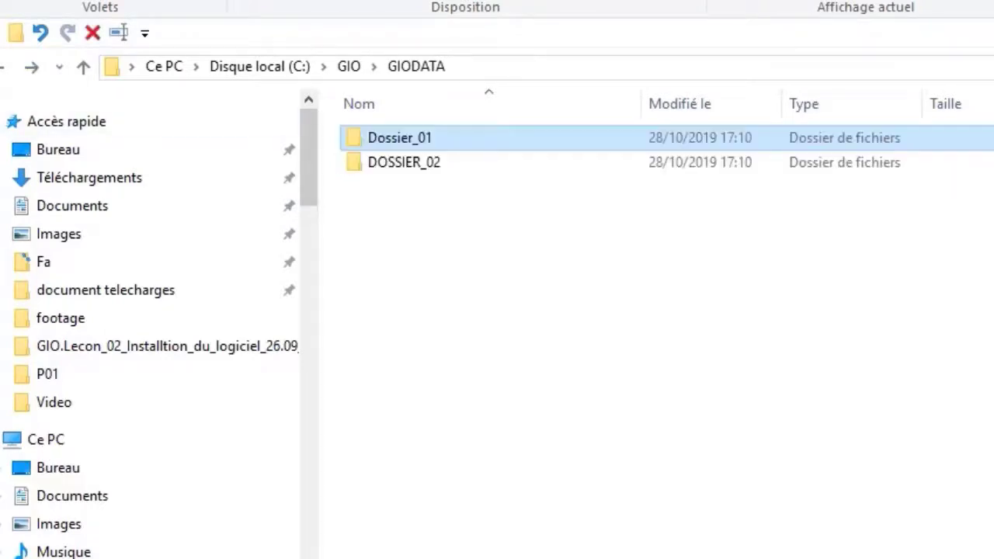
double_click(396, 161)
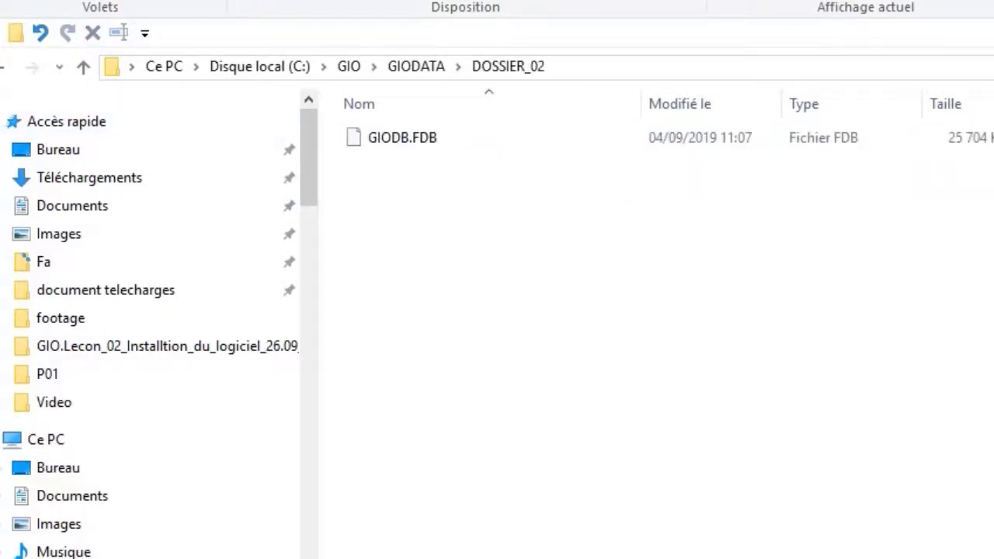
key(alt+Left)
key(alt+Left)
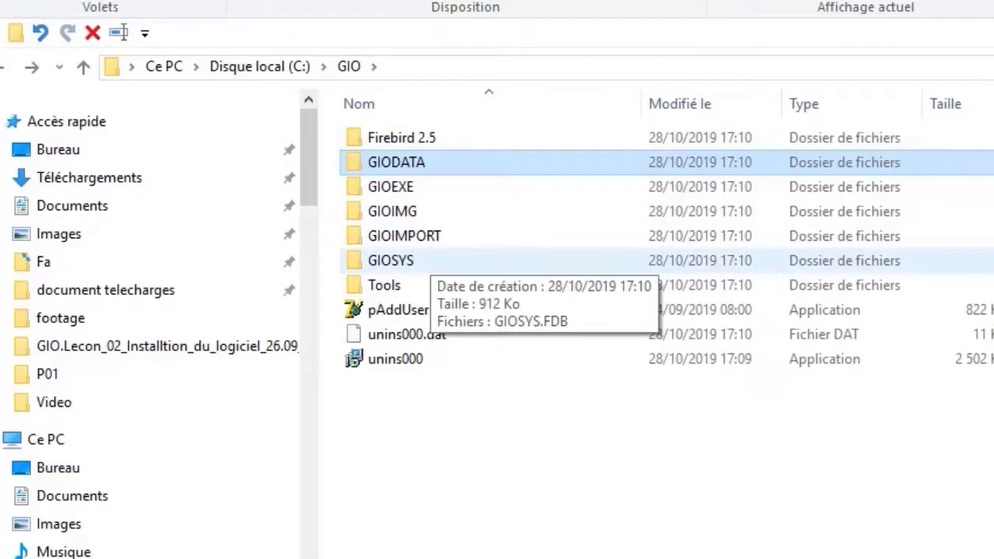
Look through the GIOSYS and GIOIMG folders and leave the GIO installation folder
double_click(419, 261)
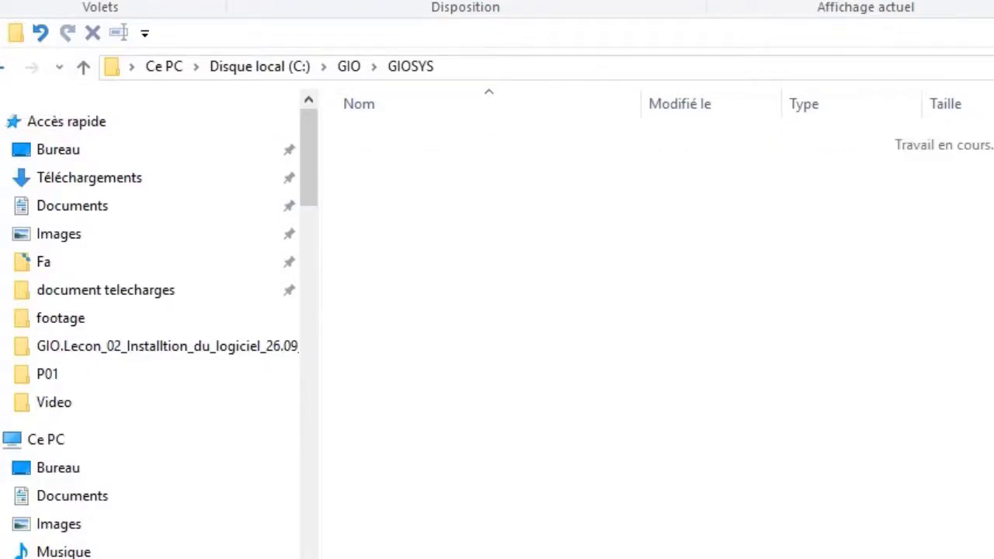
key(alt+Left)
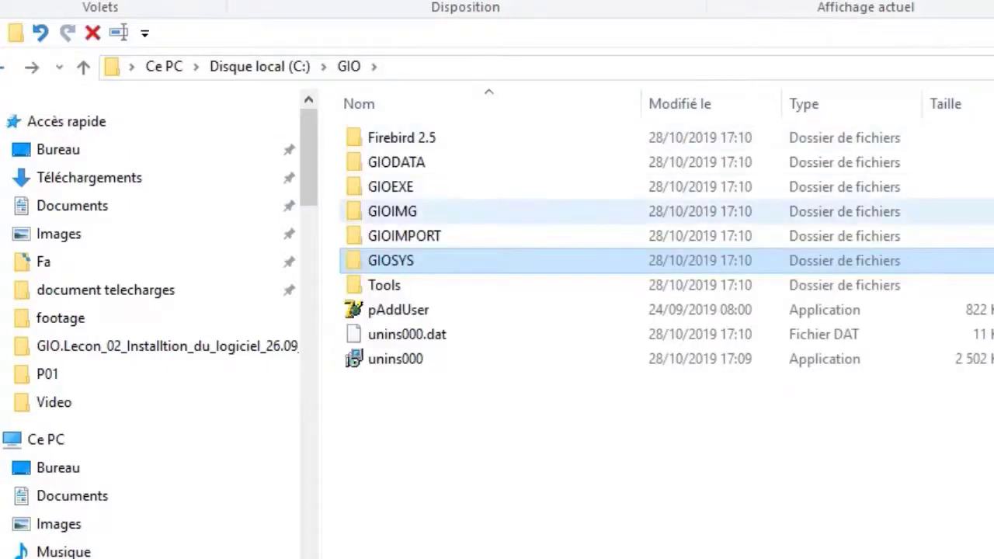
double_click(392, 212)
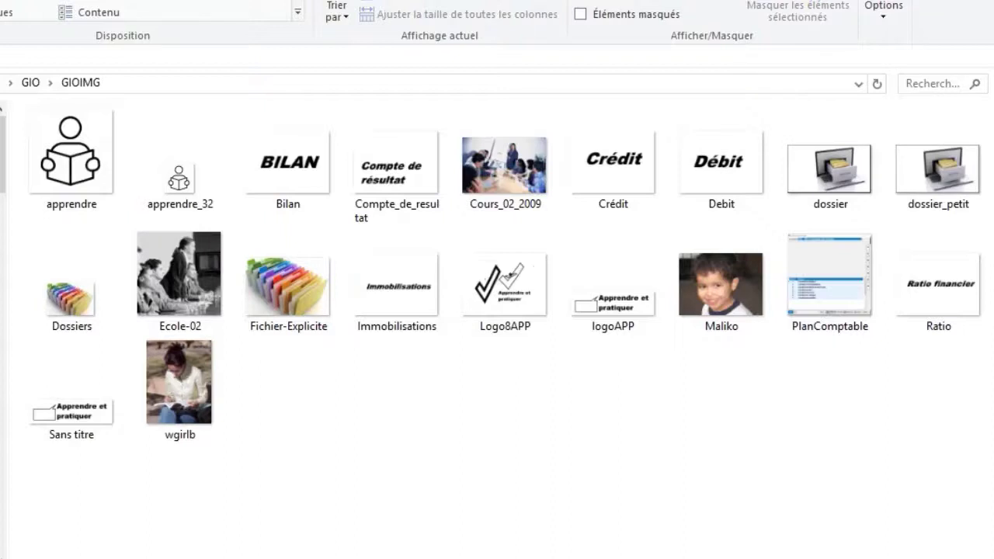
key(alt+Up)
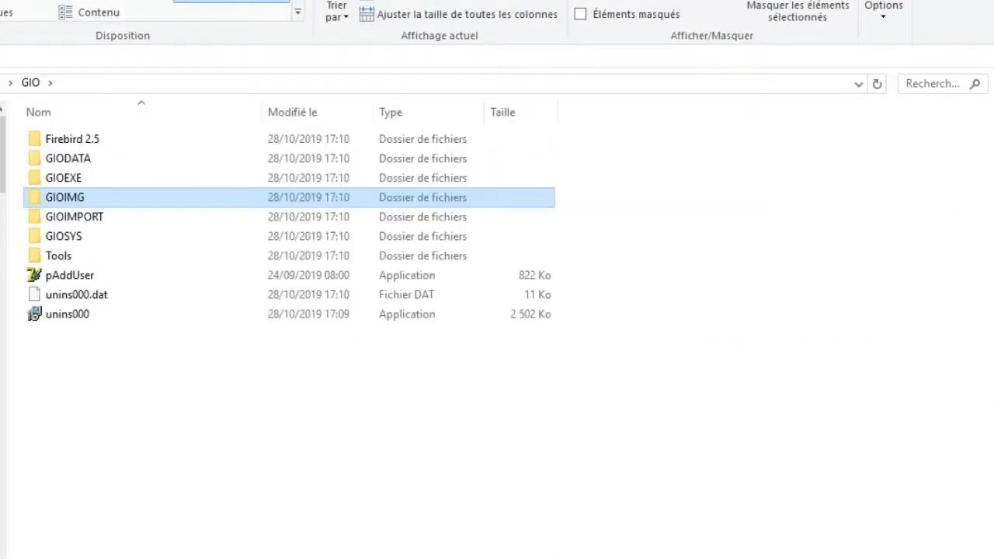
key(alt+Up)
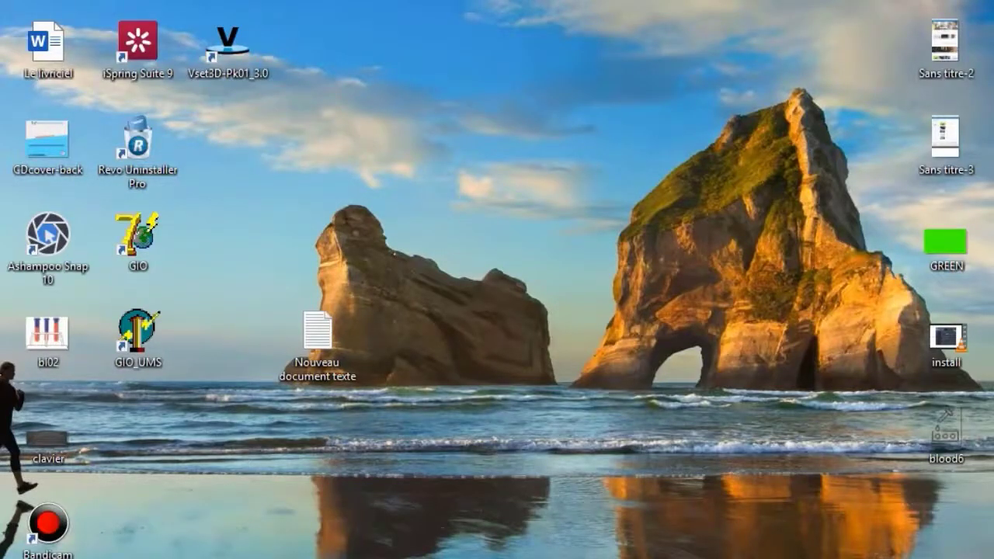
Try to start GIO from its desktop shortcut
double_click(138, 237)
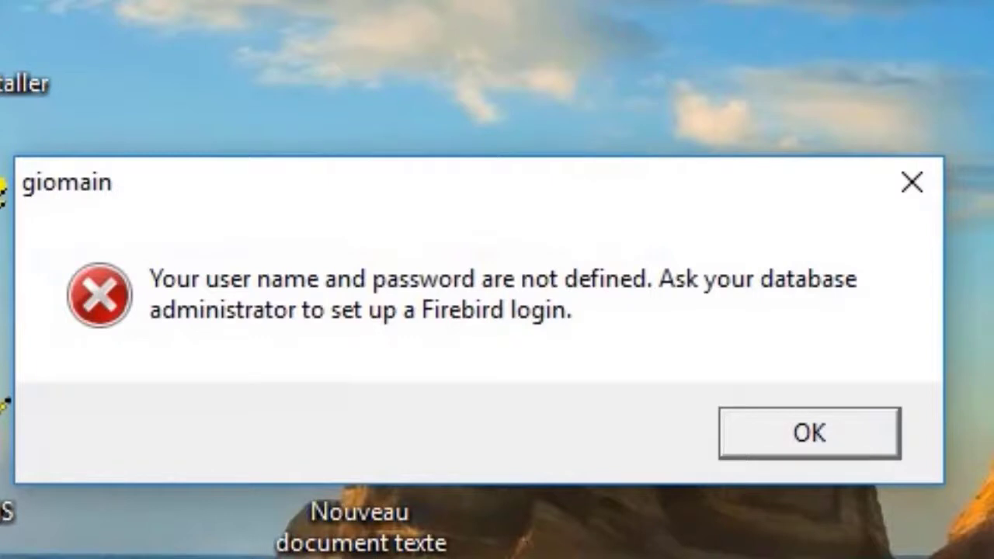
key(space)
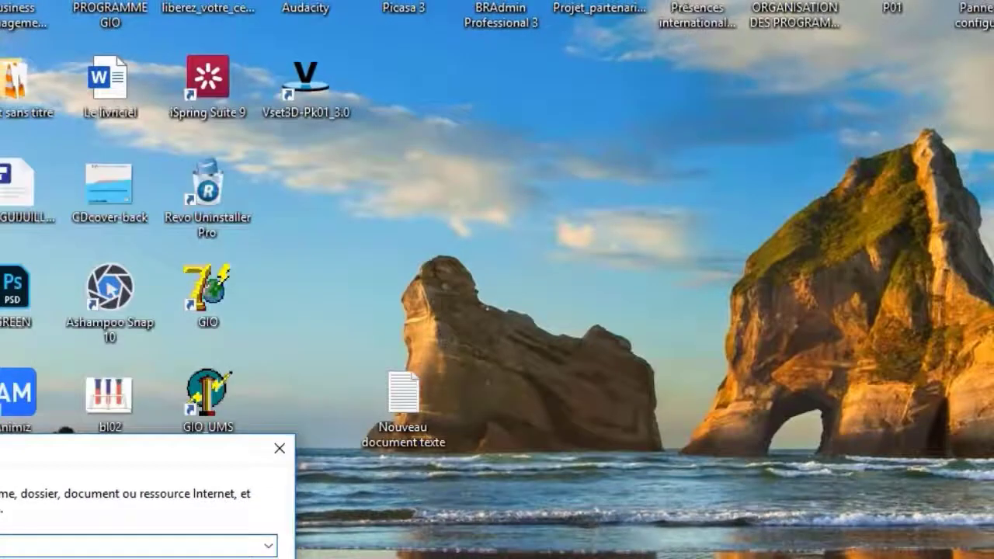
Open the Windows services list with services.msc and locate the Firebird services
text(services.msc)
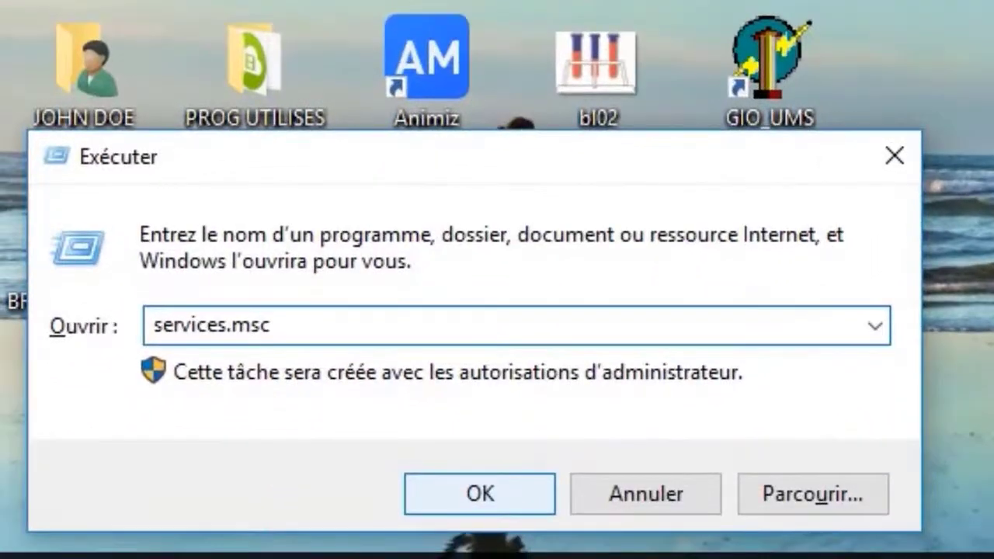
key(Return)
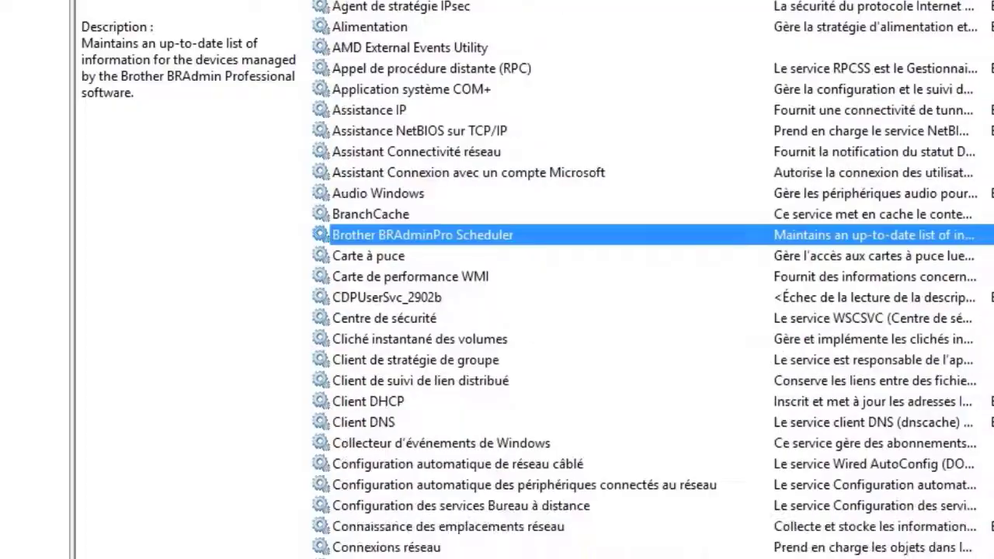
scroll(622, 279, down, 10)
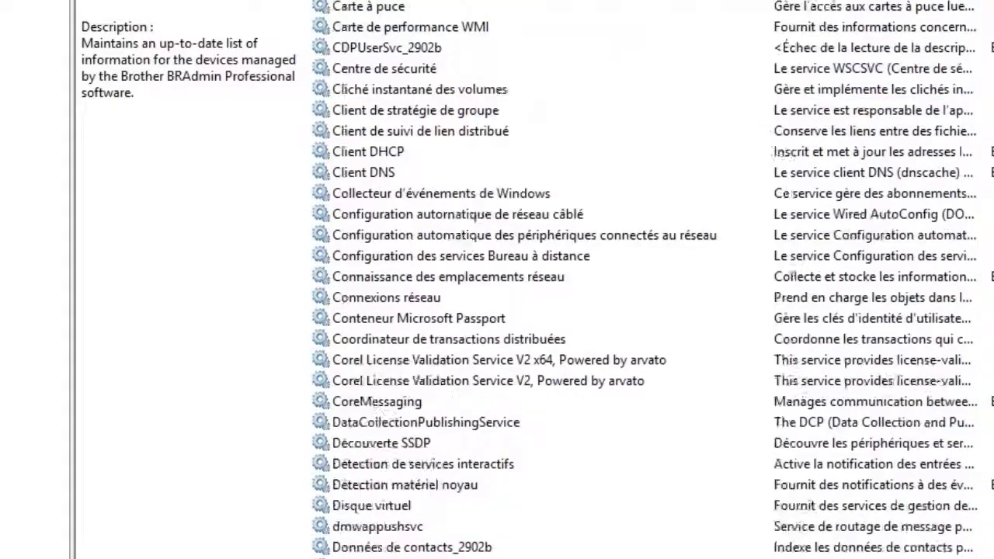
scroll(497, 279, down, 2)
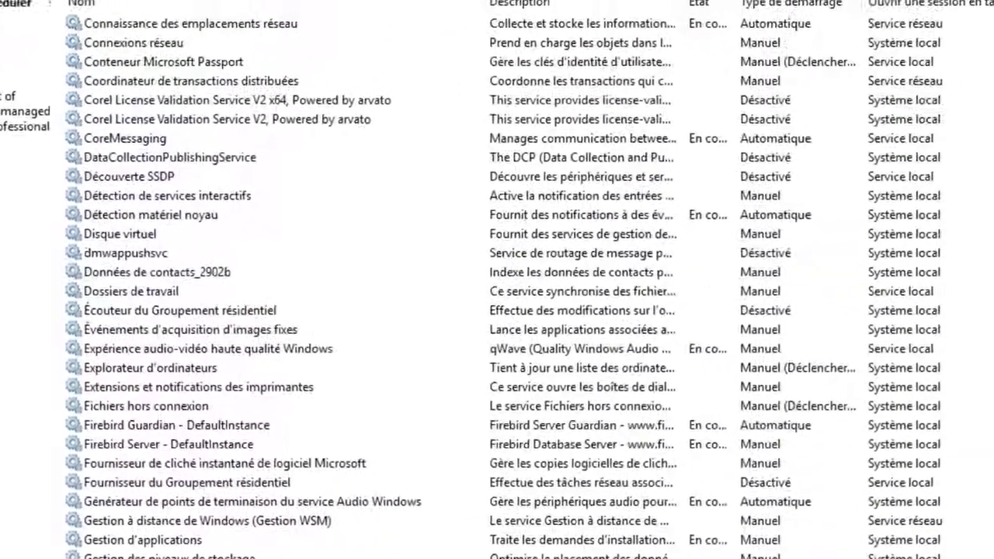
Check the state and startup type of the Firebird Guardian and Firebird Server DefaultInstance services
click(432, 402)
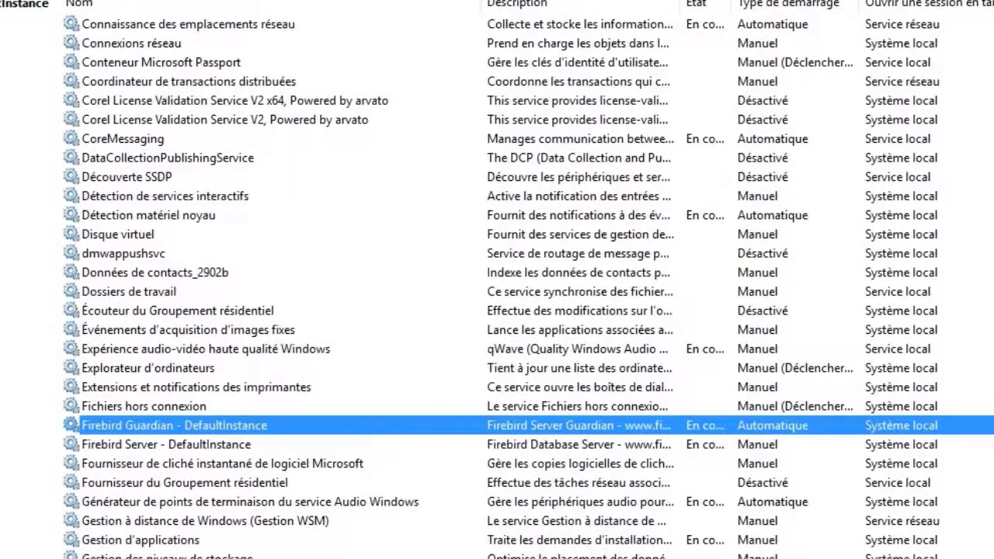
click(166, 444)
click(174, 425)
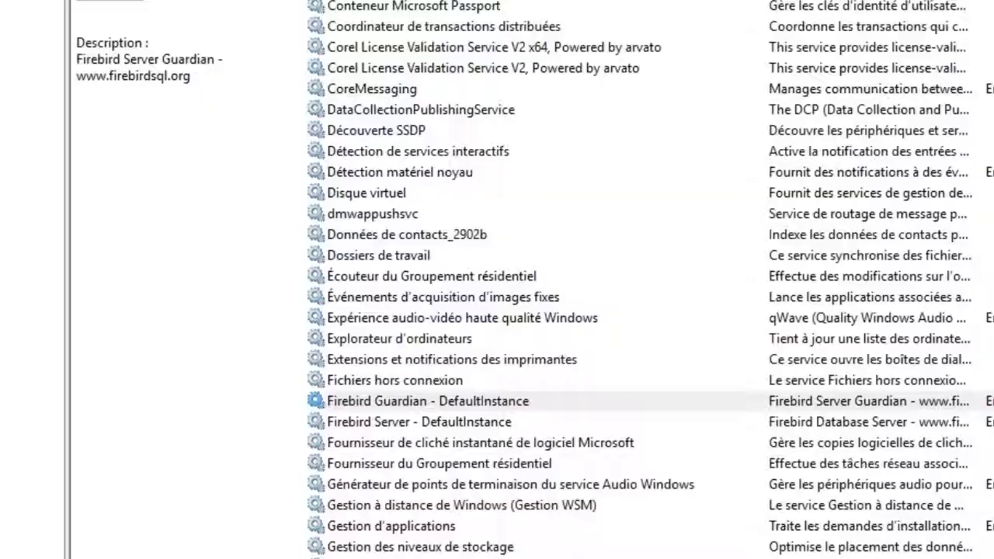
click(427, 401)
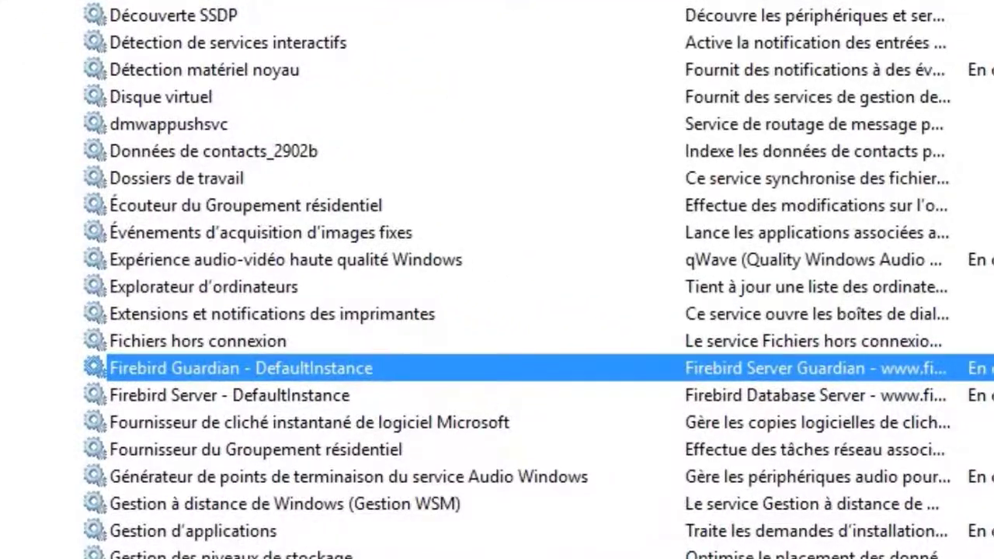
click(233, 395)
click(233, 369)
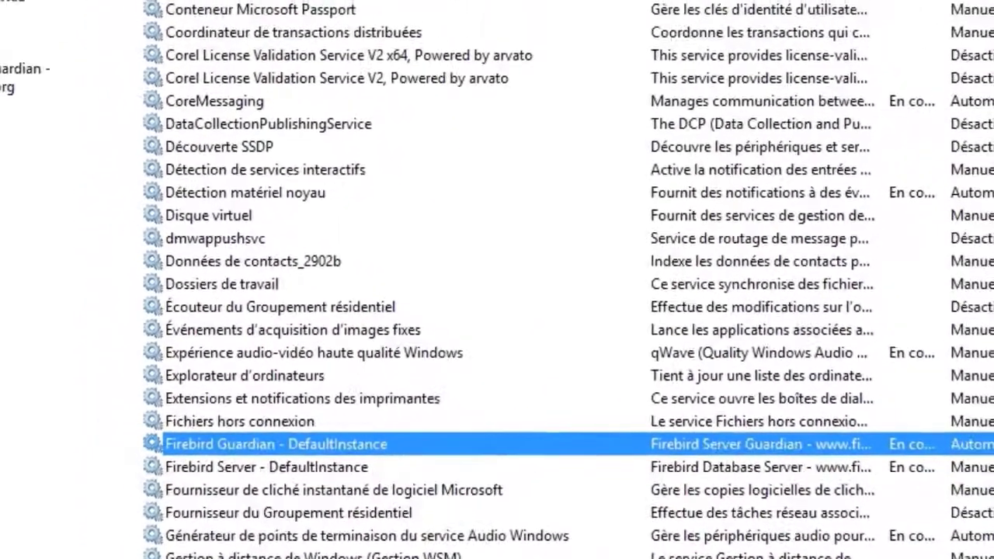
click(233, 395)
right_click(264, 444)
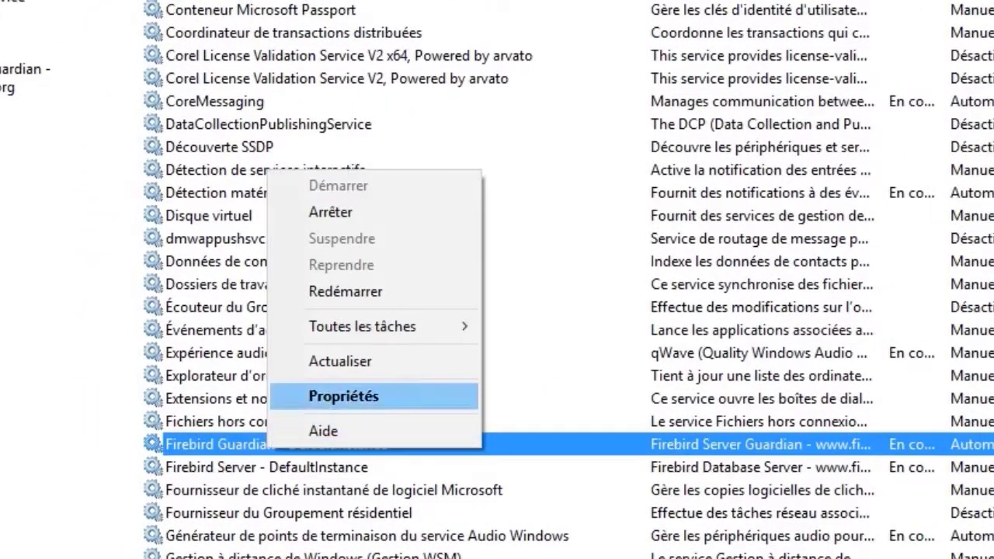
click(295, 456)
Return to the GIO folder on the local disk C: and run the pAddUser application
key(alt+Down)
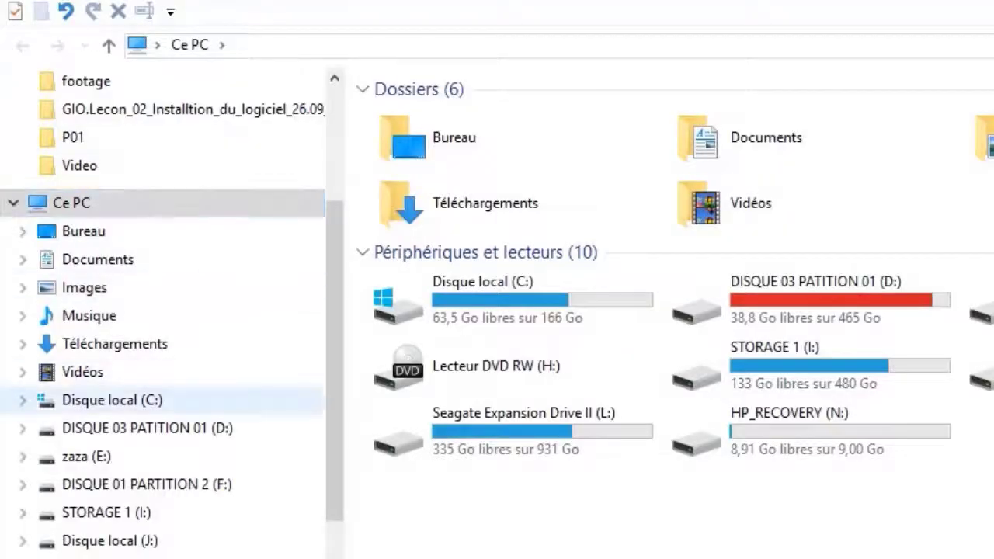
click(129, 399)
click(83, 372)
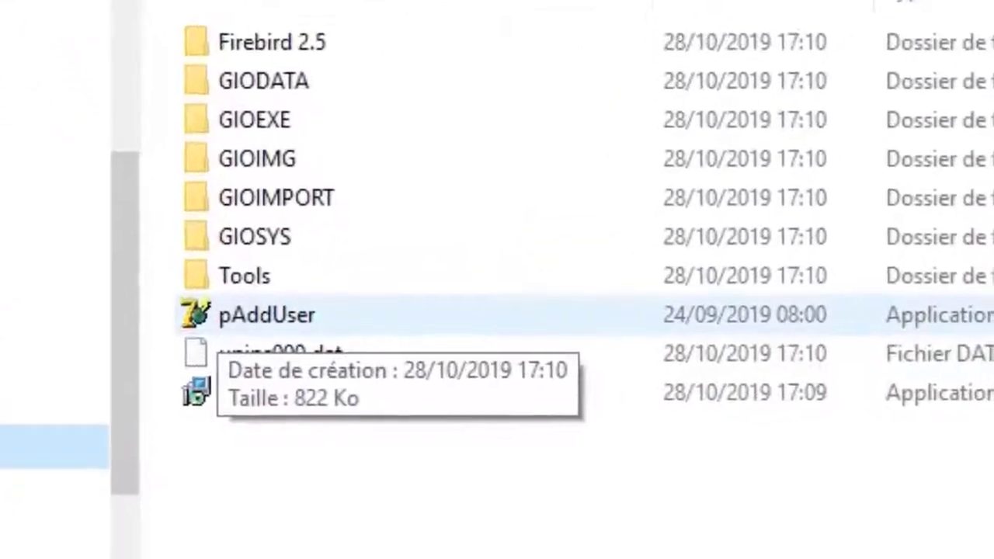
double_click(256, 315)
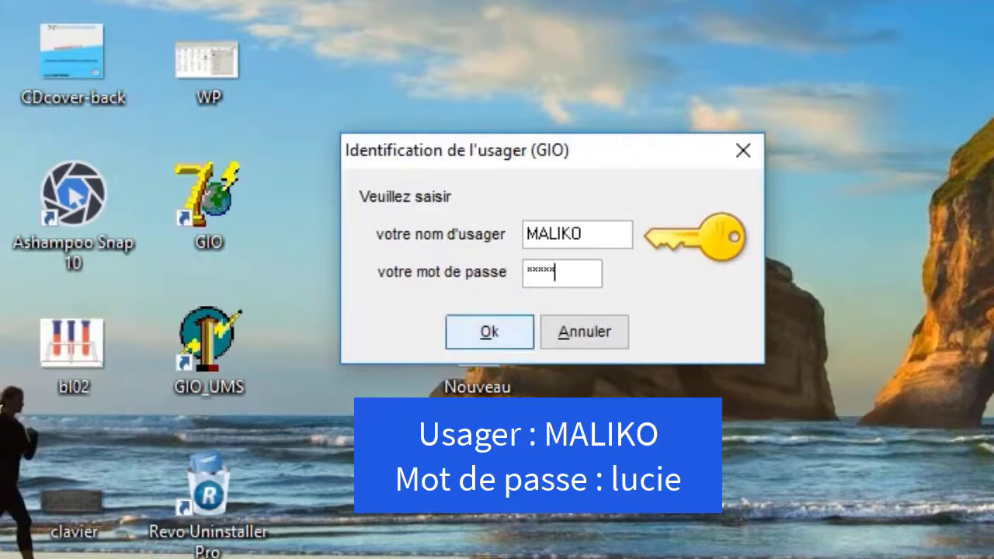
Log in to GIO with the user name and the account password
key(Return)
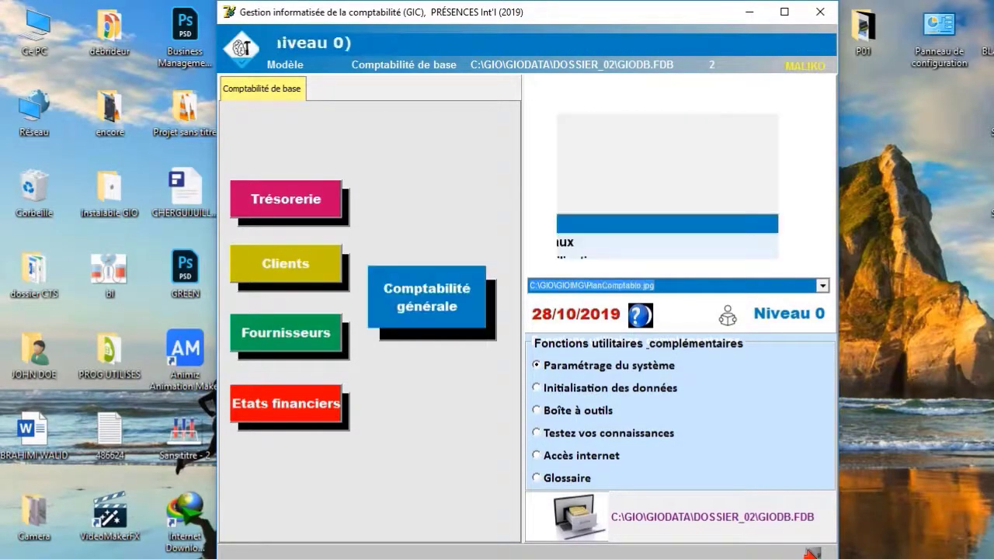
drag(726, 14, 917, 169)
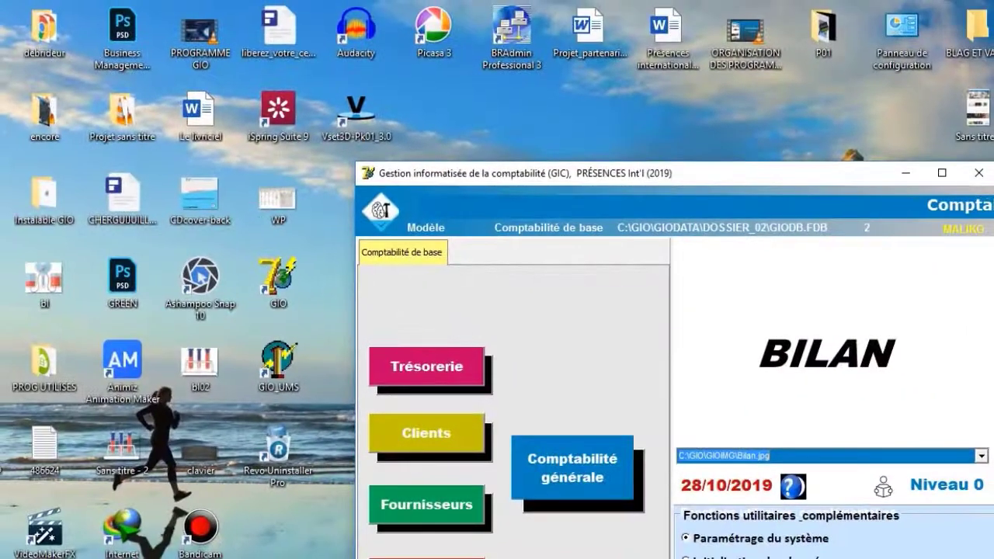
drag(762, 172, 556, 14)
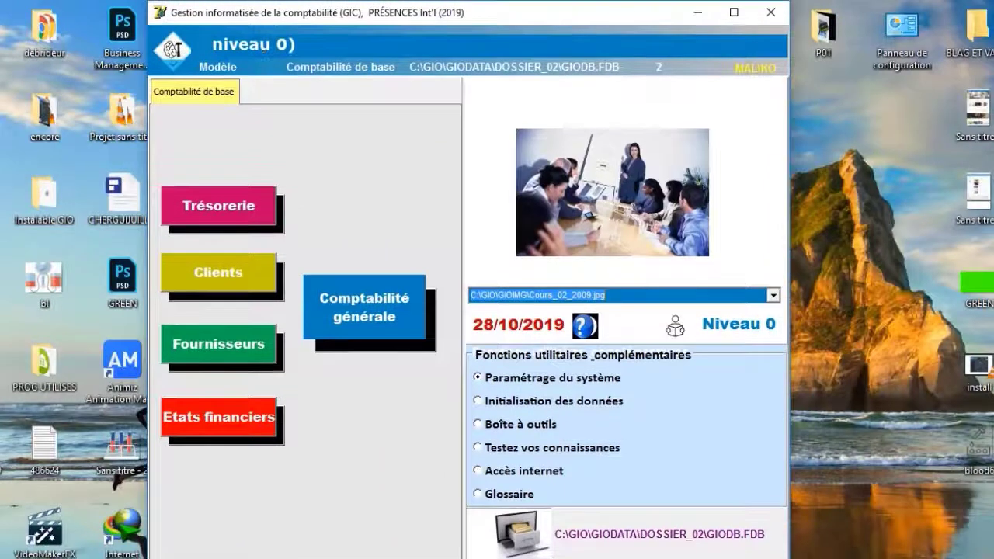